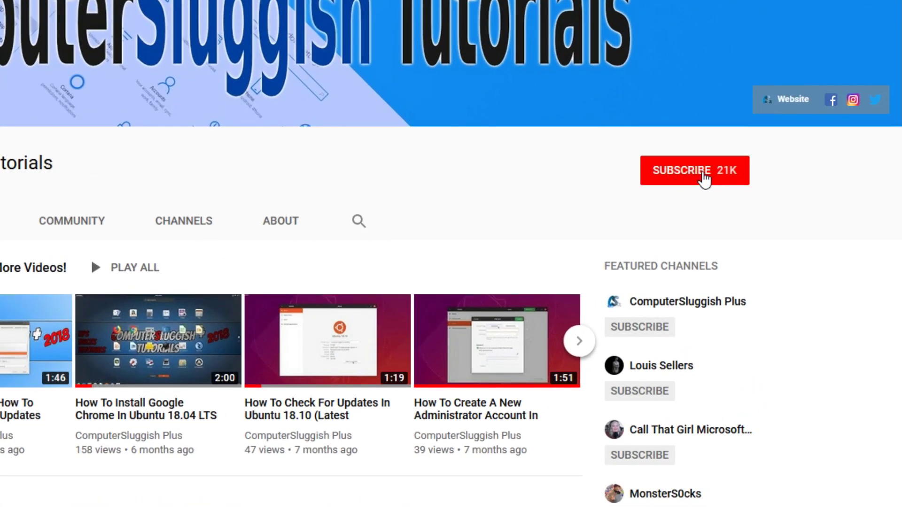
# - Subscribe to the ComputerSluggish Tutorials channel and switch on its new-video notification bell
pyautogui.click(704, 178)
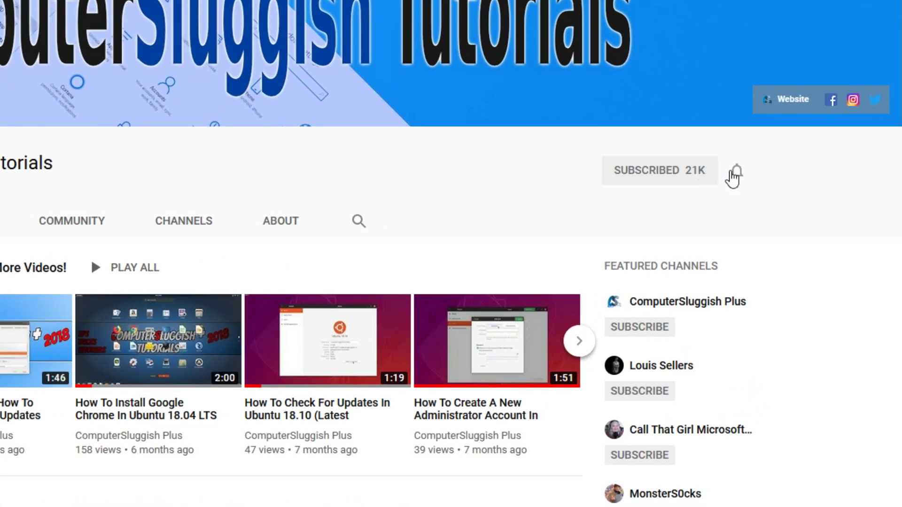
pyautogui.click(738, 176)
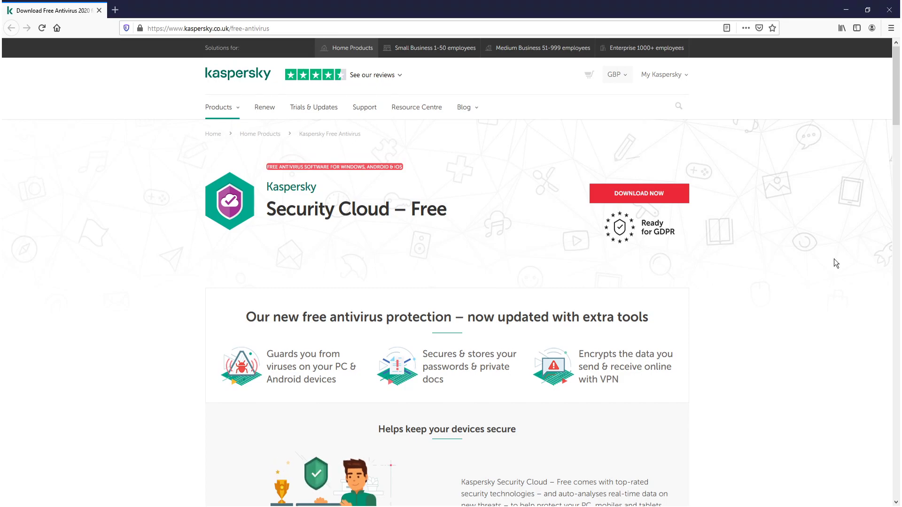
# - Download the Security Cloud Free installer ks4.021.2.16.590aben_25081.exe for Windows and run it
pyautogui.click(639, 199)
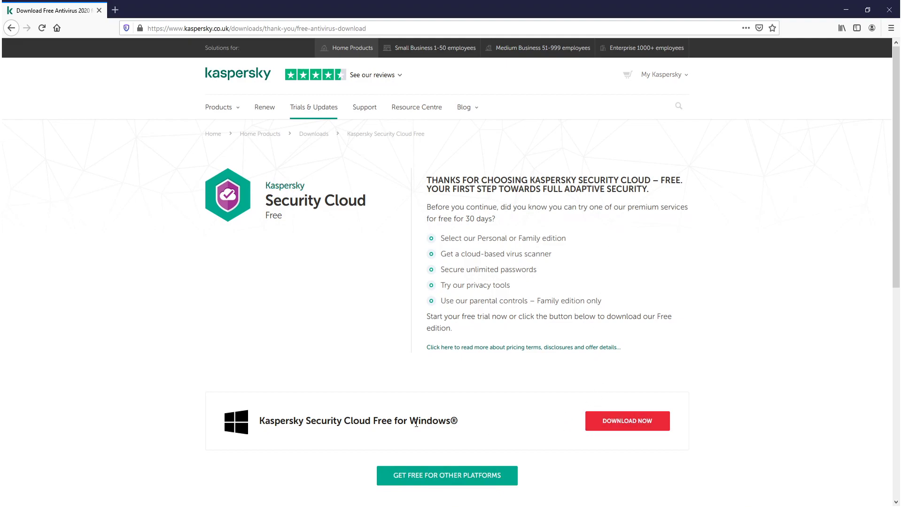
pyautogui.click(637, 422)
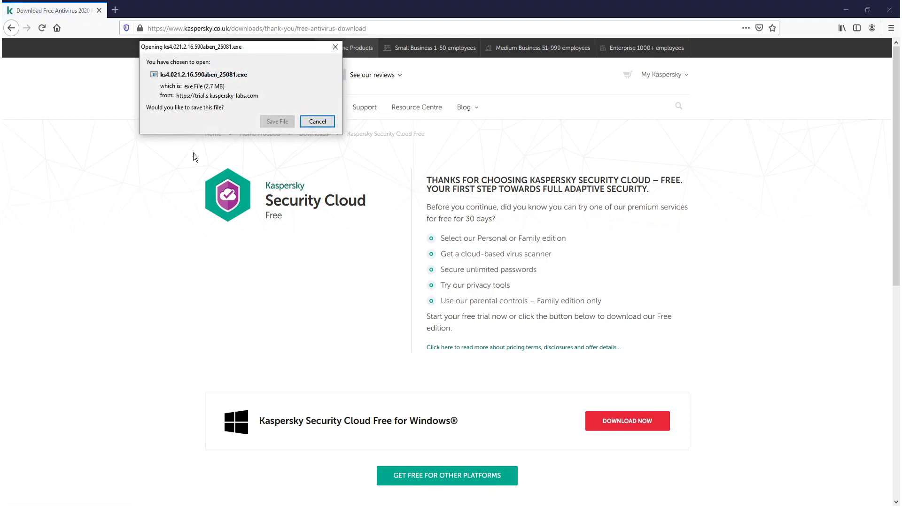
pyautogui.click(274, 120)
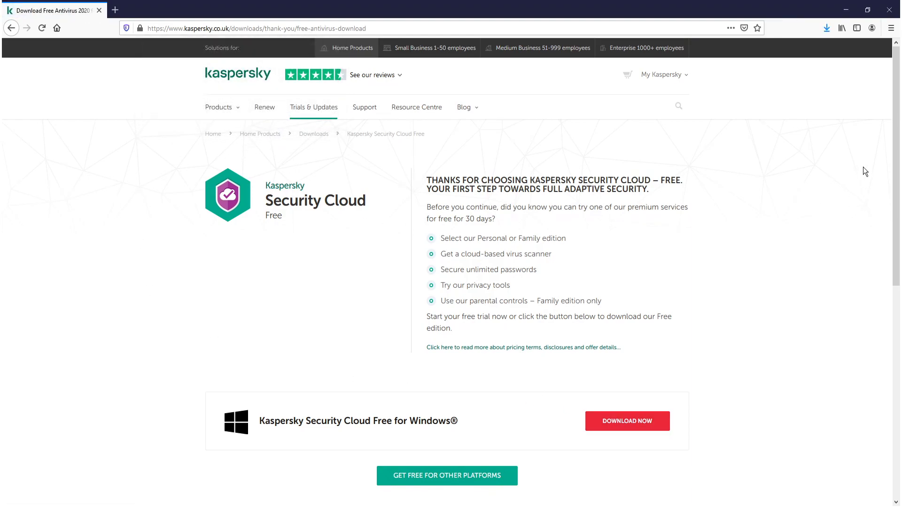
pyautogui.click(826, 29)
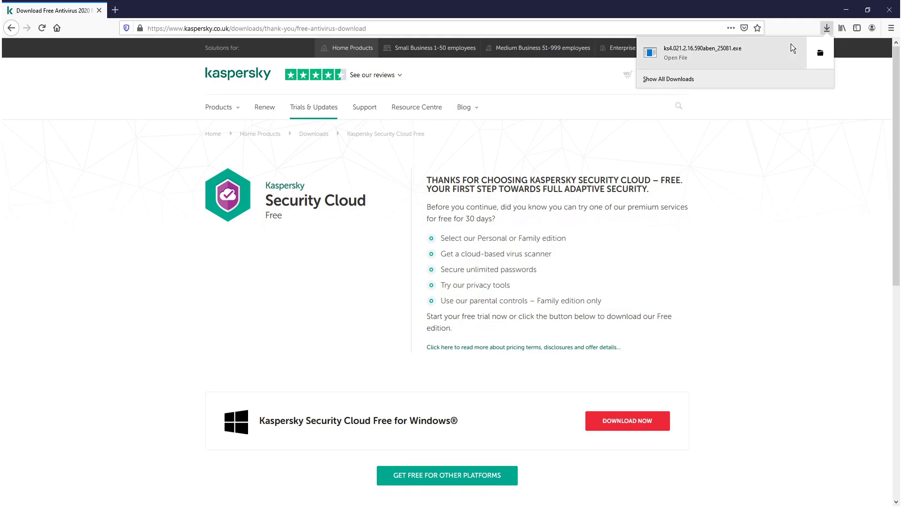
pyautogui.click(848, 9)
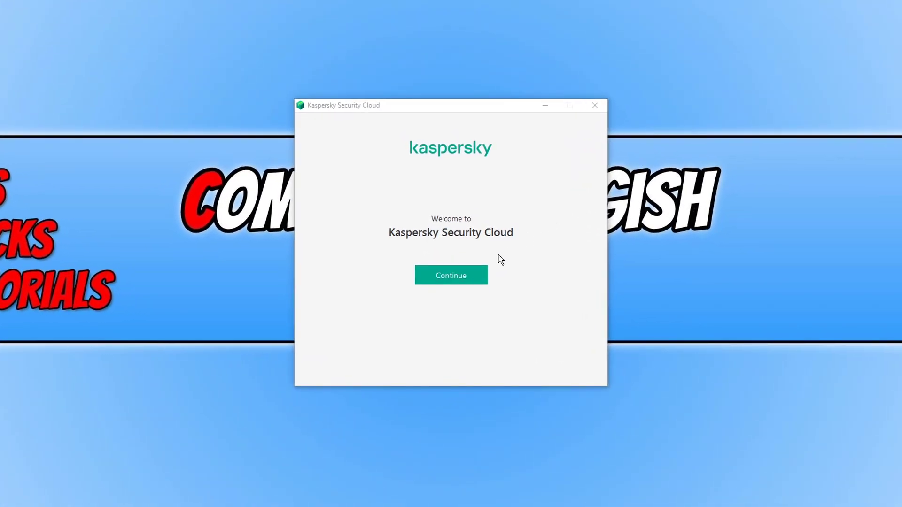
# - Continue past the welcome screen and tick the licence-agreement and privacy-policy checkboxes
pyautogui.click(452, 277)
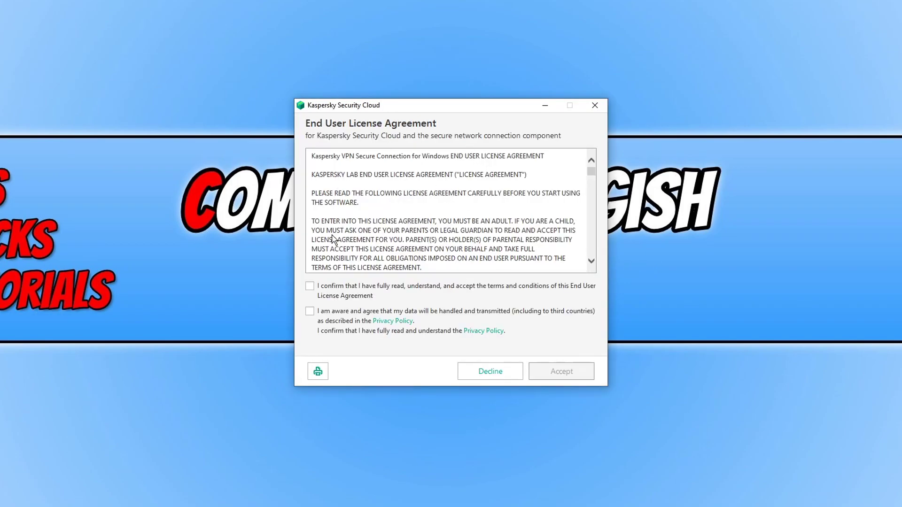
pyautogui.click(357, 295)
pyautogui.click(353, 323)
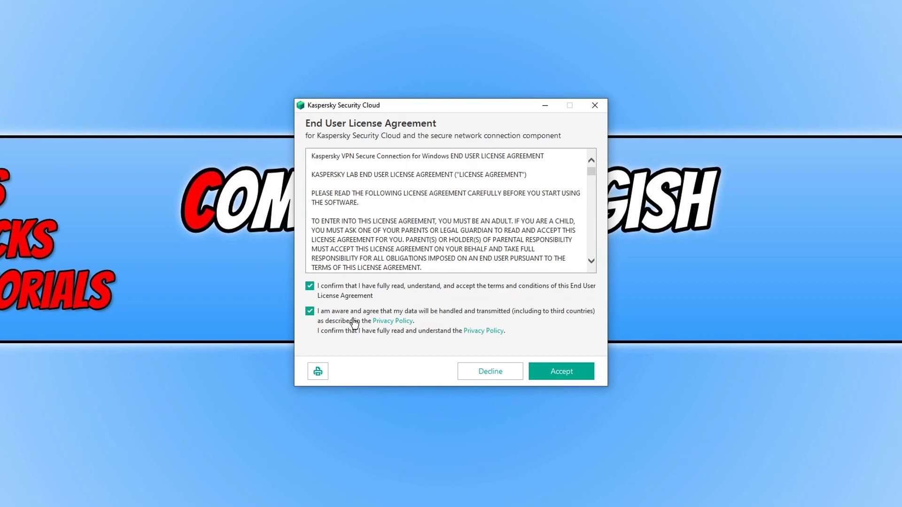
# - Accept the licence agreement, Kaspersky Security Network and marketing statements, then start installing
pyautogui.click(538, 373)
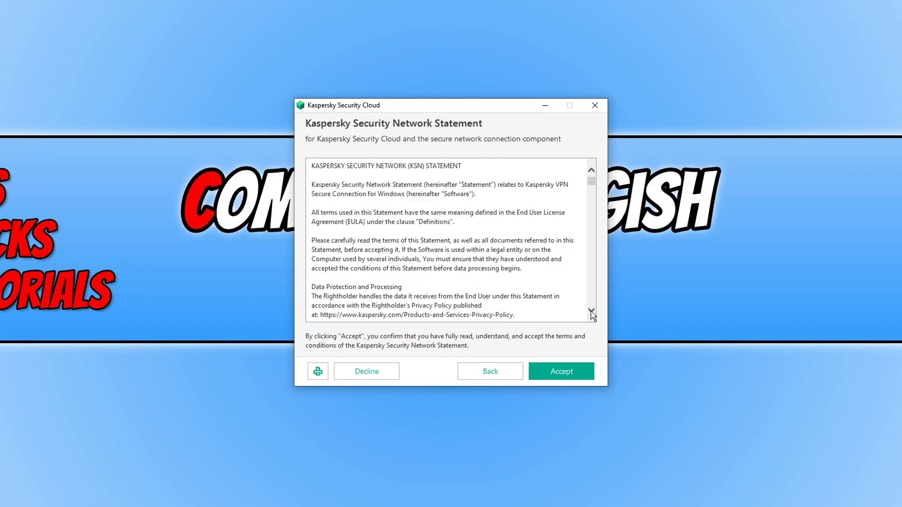
pyautogui.click(565, 376)
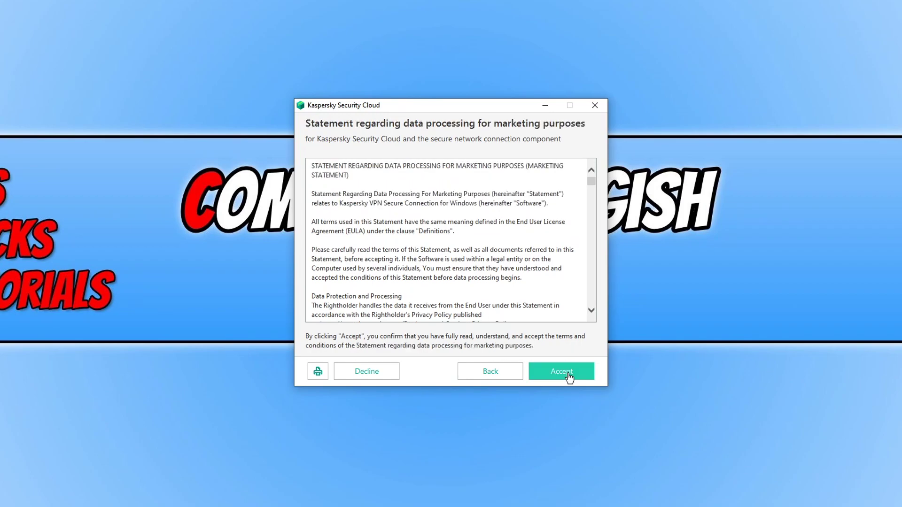
pyautogui.click(569, 377)
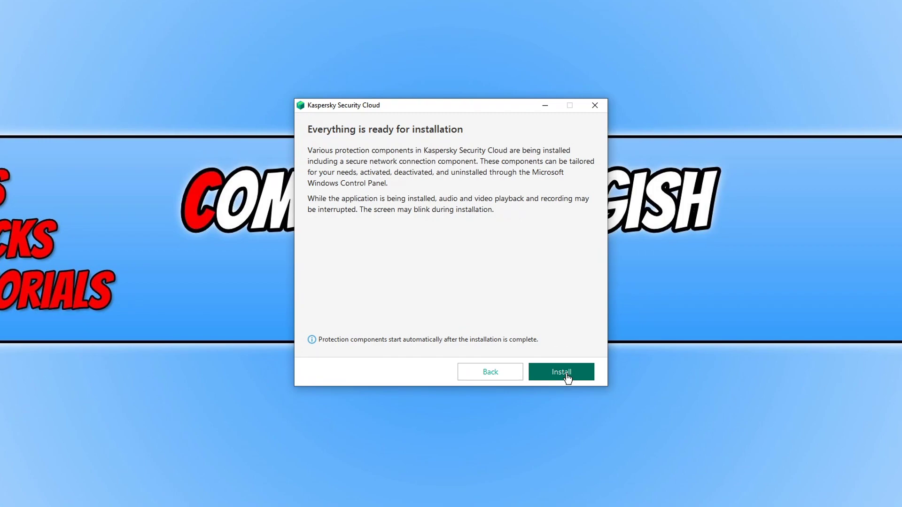
pyautogui.click(567, 374)
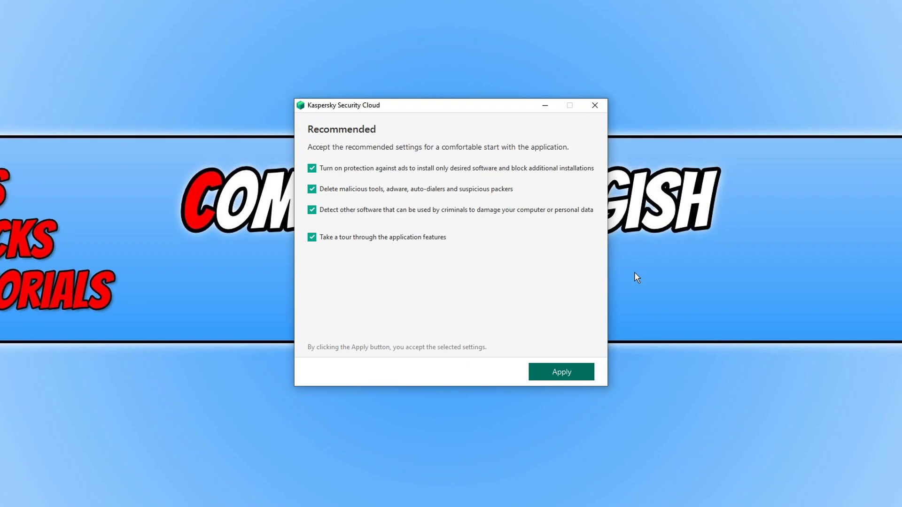
# - Apply the Recommended protection settings and connect to My Kaspersky with the account e-mail
pyautogui.click(578, 372)
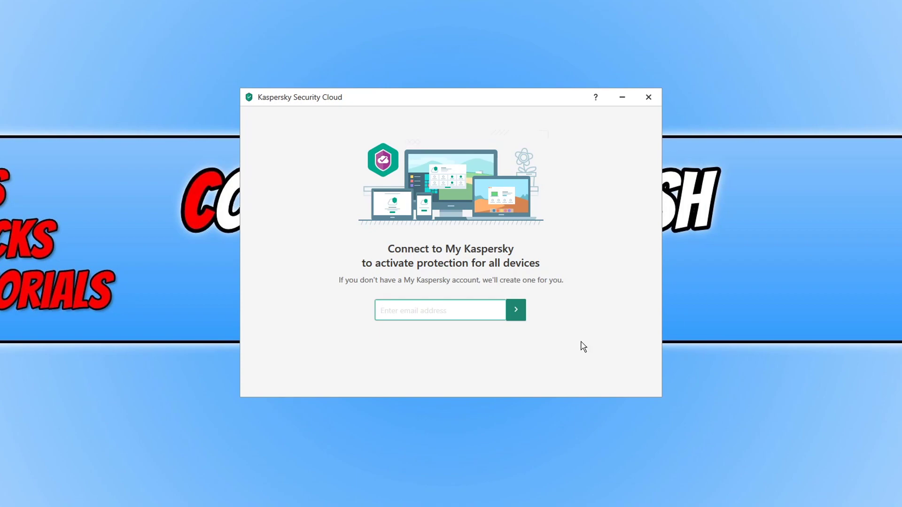
pyautogui.click(518, 312)
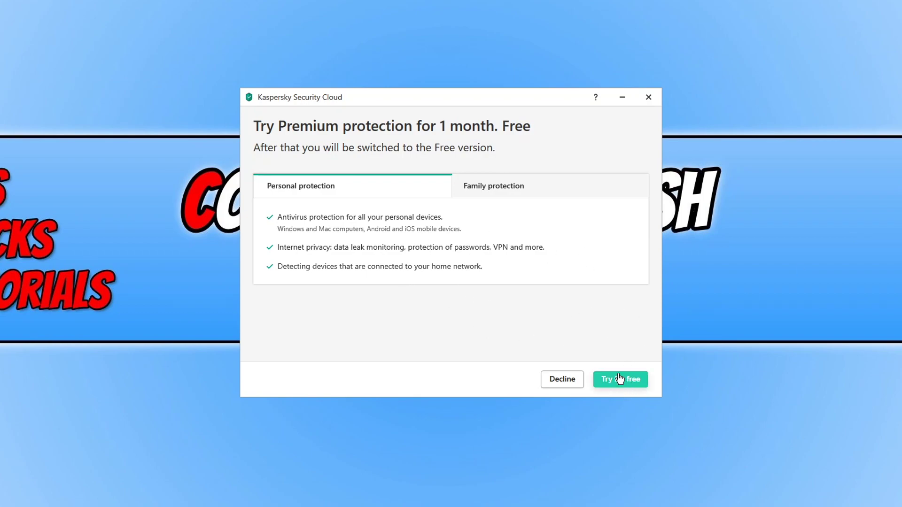
# - Decline the free 1-month Premium trial and page through the introduction tour to the end
pyautogui.click(555, 382)
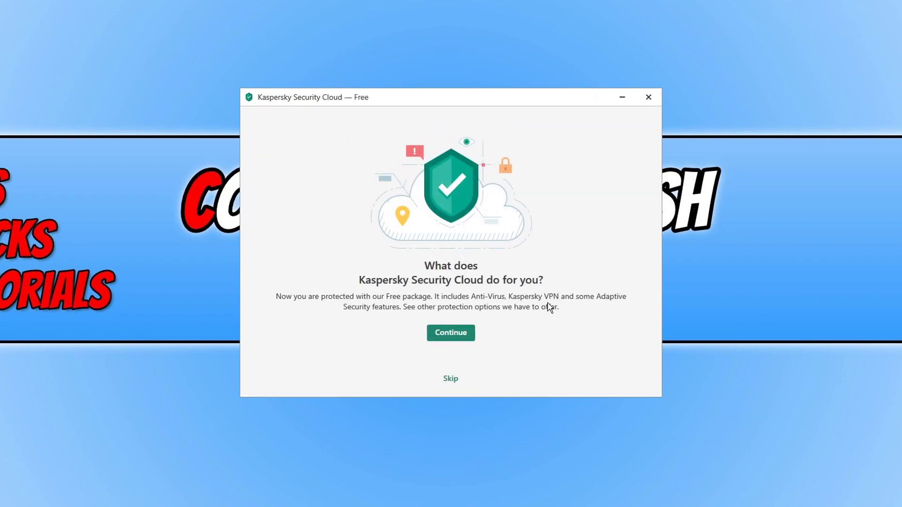
pyautogui.click(452, 336)
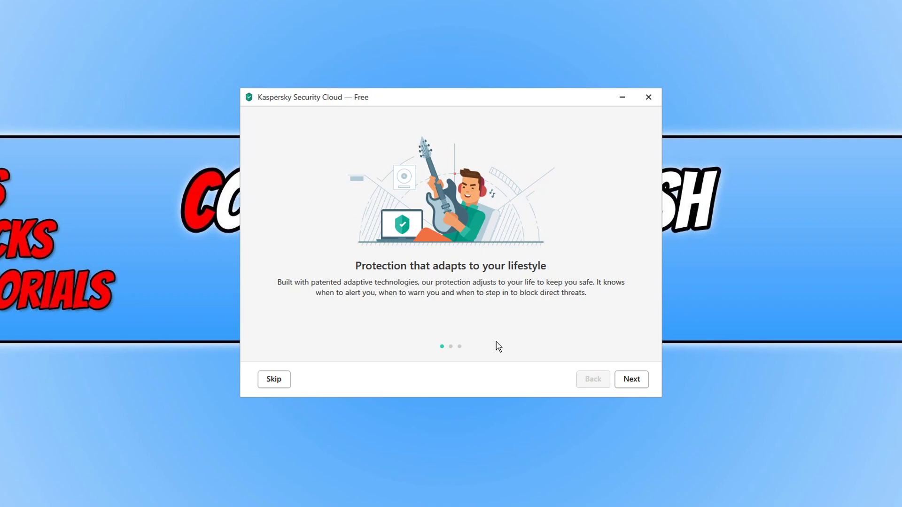
pyautogui.click(635, 384)
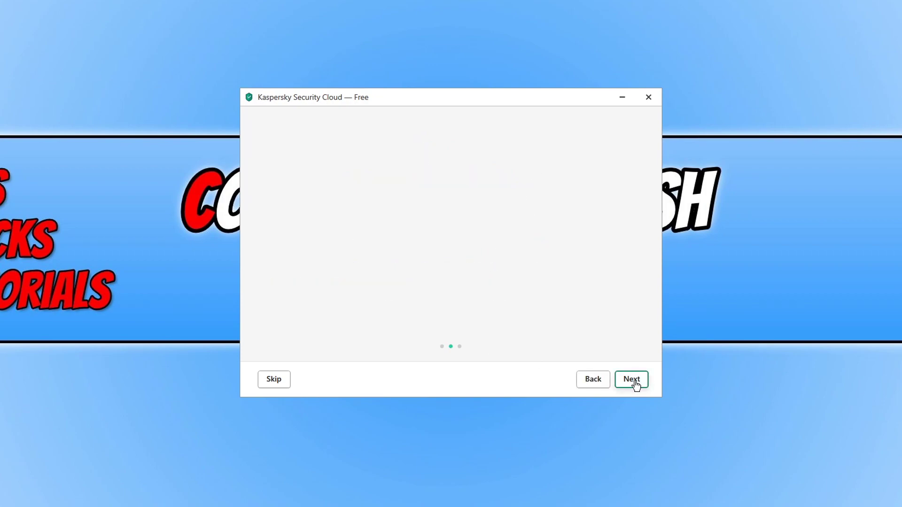
pyautogui.click(635, 384)
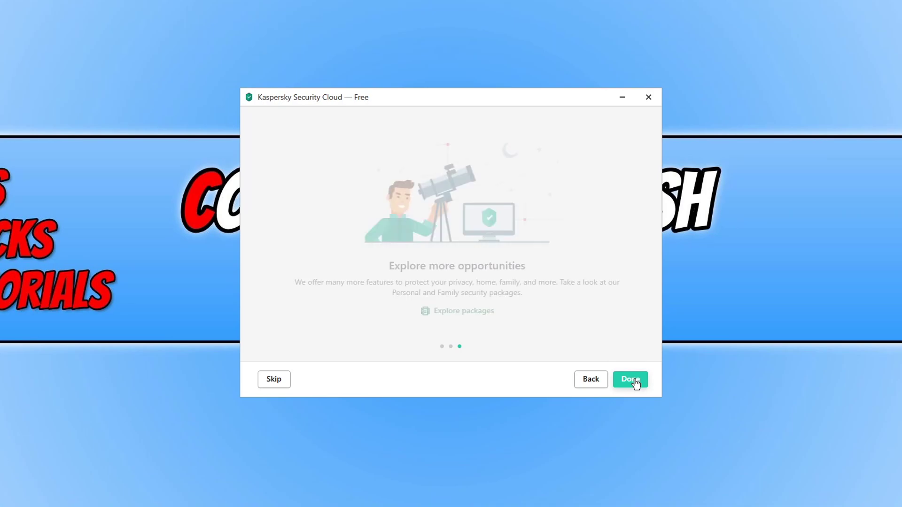
pyautogui.click(636, 385)
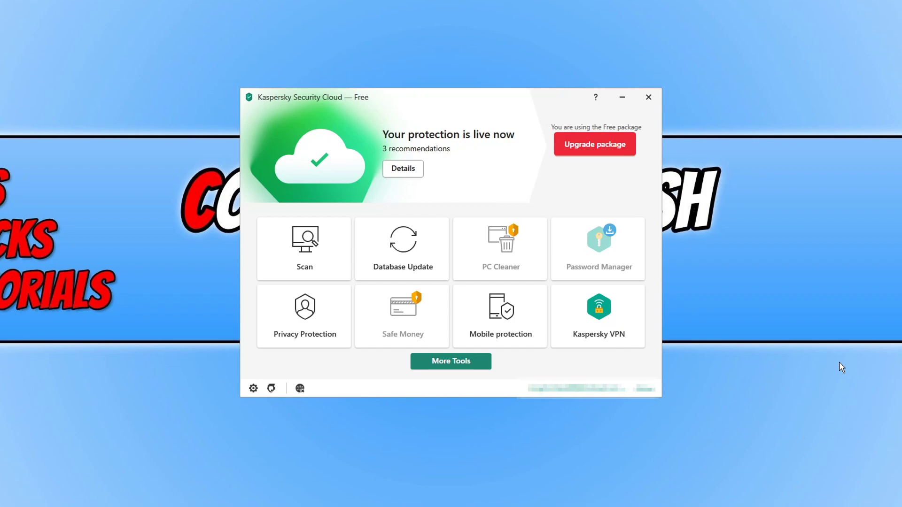
# - Browse the list of available scan types, then go back to the main screen
pyautogui.click(308, 257)
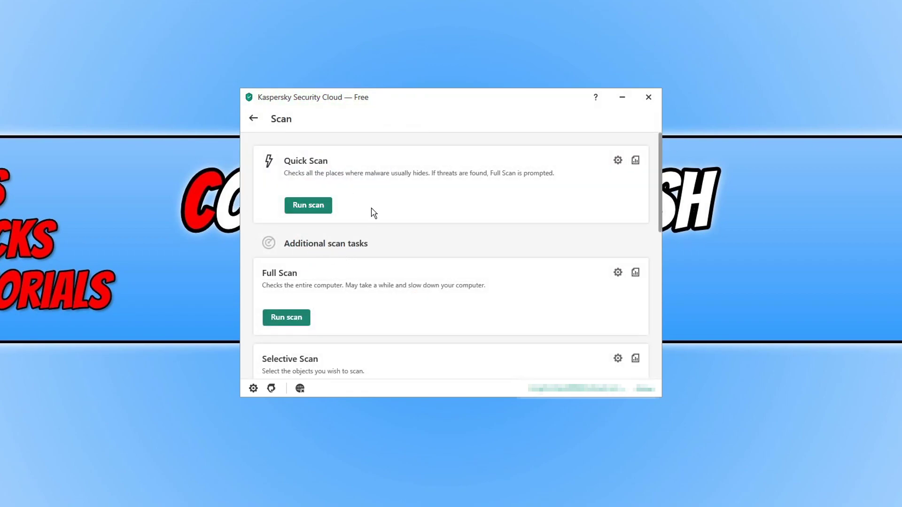
pyautogui.scroll(-1, 373, 209)
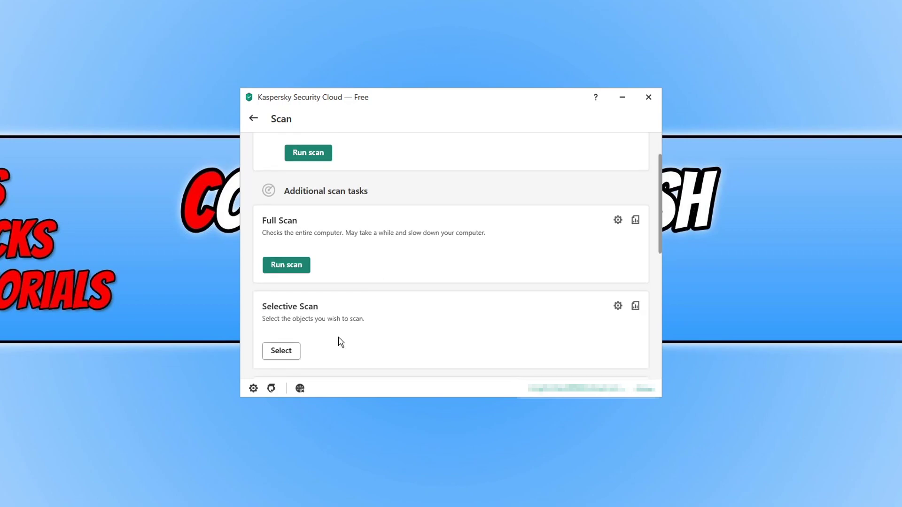
pyautogui.click(253, 119)
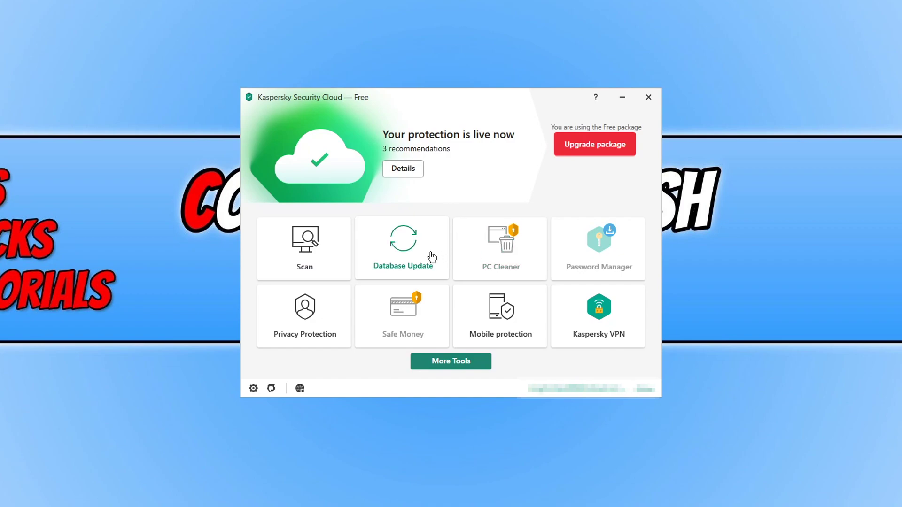
# - Run a manual Database Update until the databases are up to date, then return
pyautogui.click(430, 257)
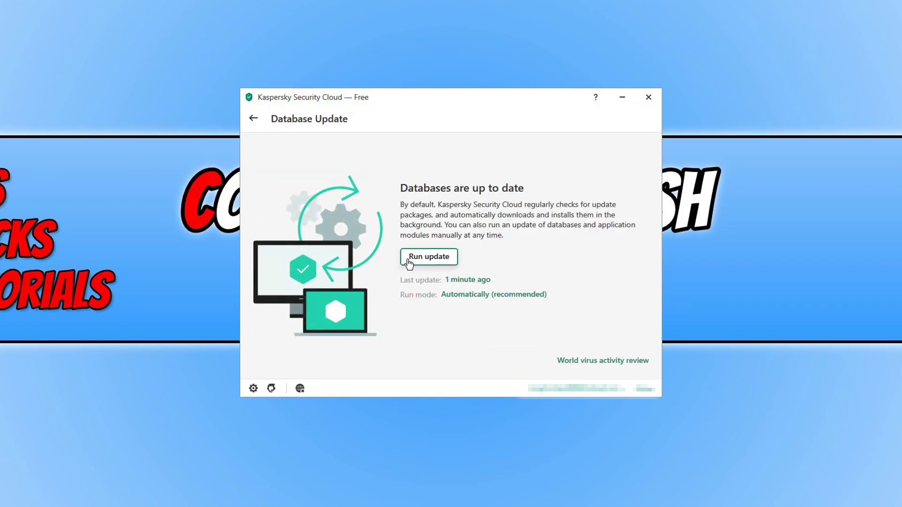
pyautogui.click(409, 264)
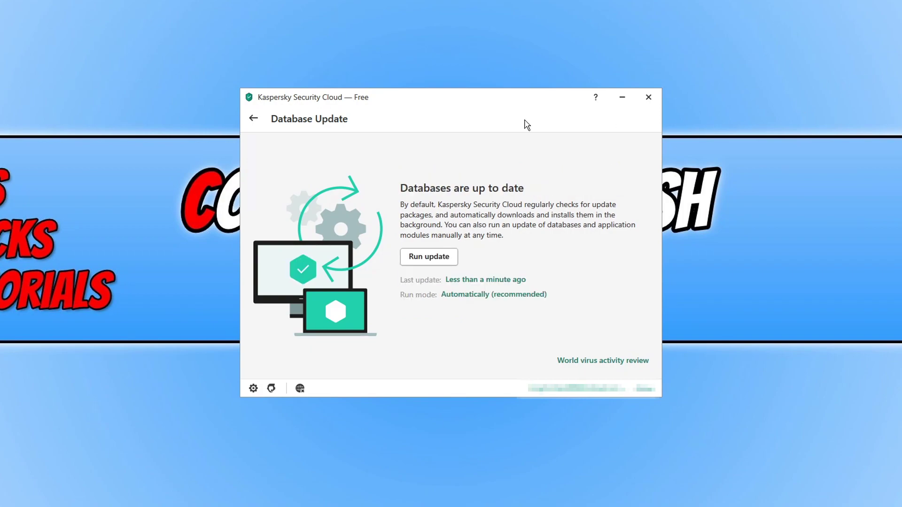
pyautogui.click(253, 120)
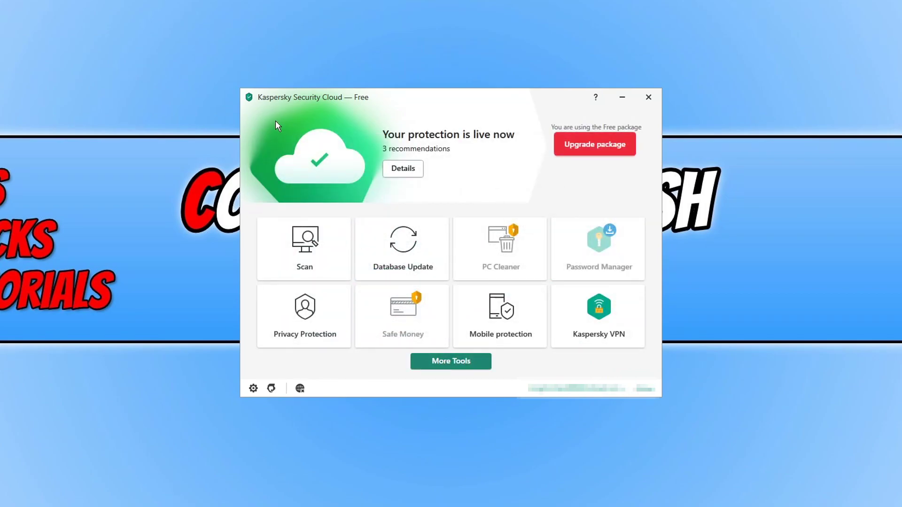
# - In Settings, go through General to the Network settings section
pyautogui.click(253, 389)
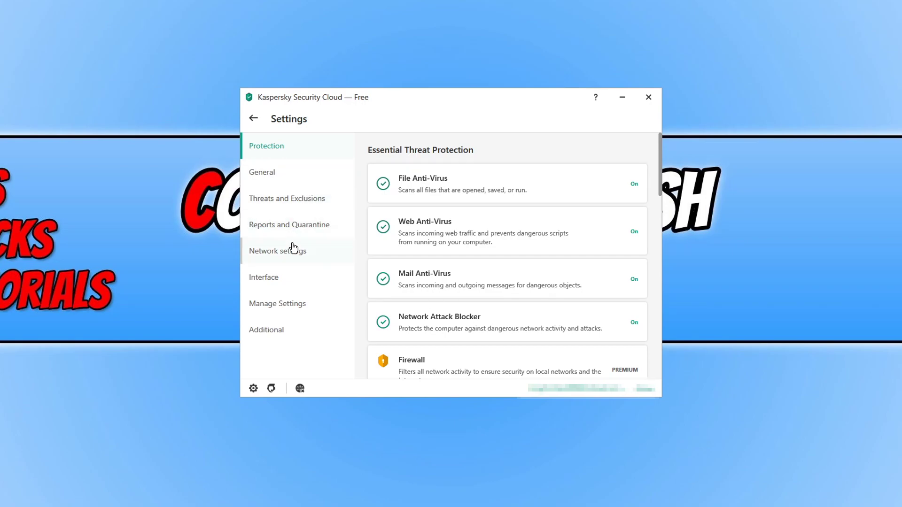
pyautogui.click(275, 175)
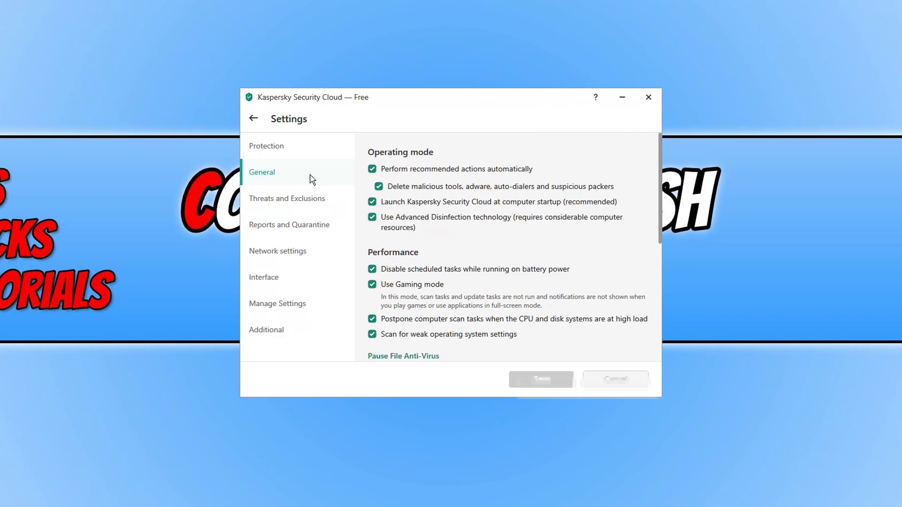
pyautogui.click(302, 250)
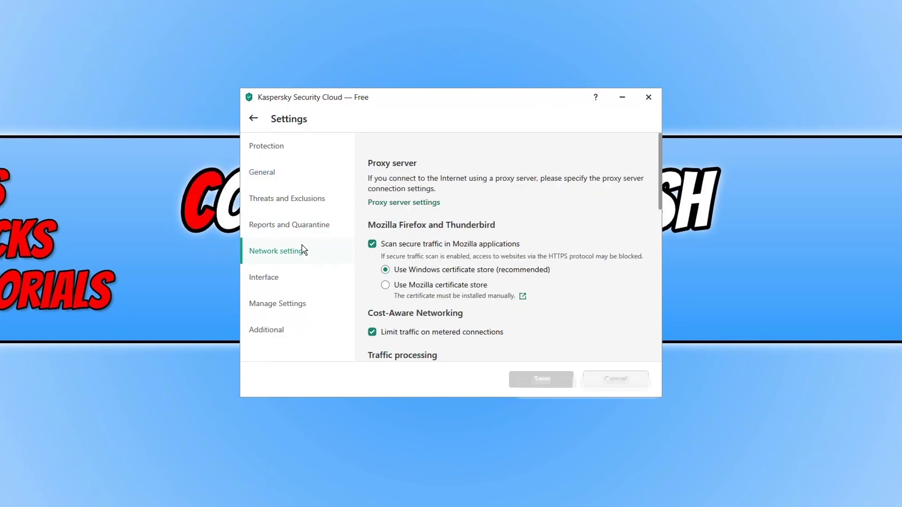